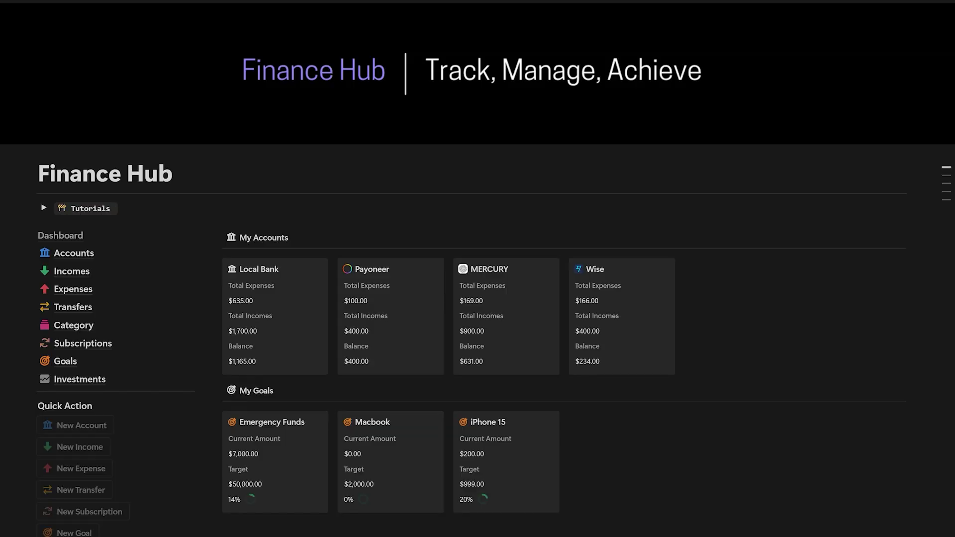
pyautogui.scroll(-20, 478, 298)
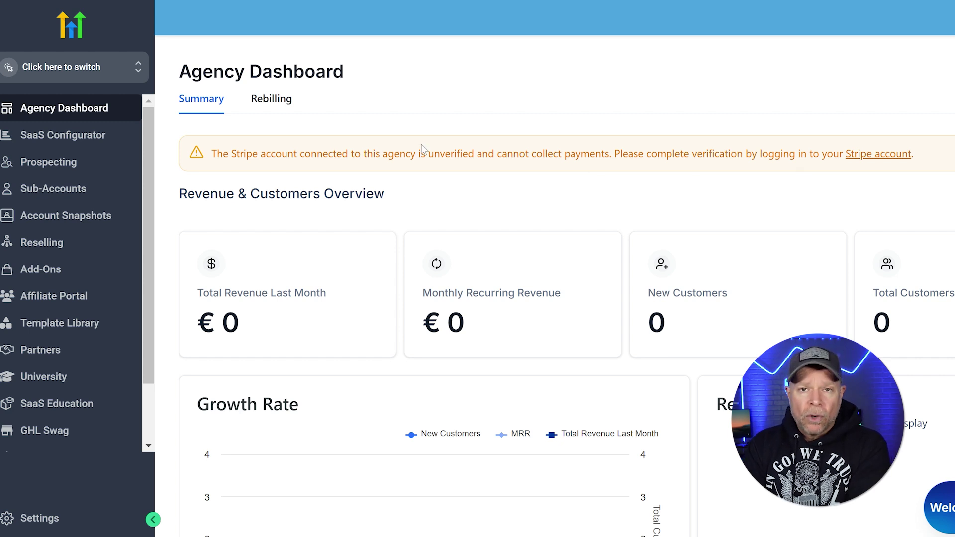
# Use the account switcher to search for and enter the Esra Realty sub-account.
pyautogui.click(56, 70)
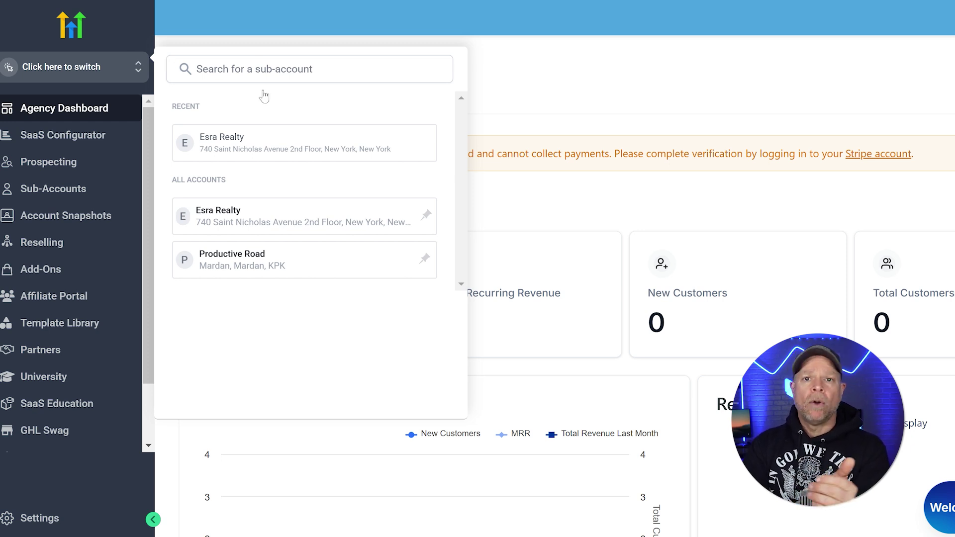
pyautogui.click(263, 70)
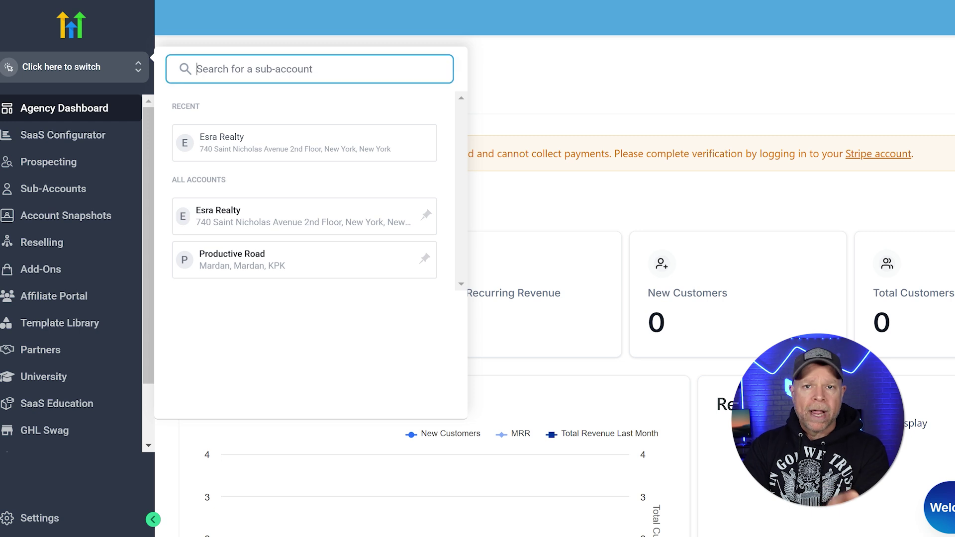
pyautogui.click(287, 149)
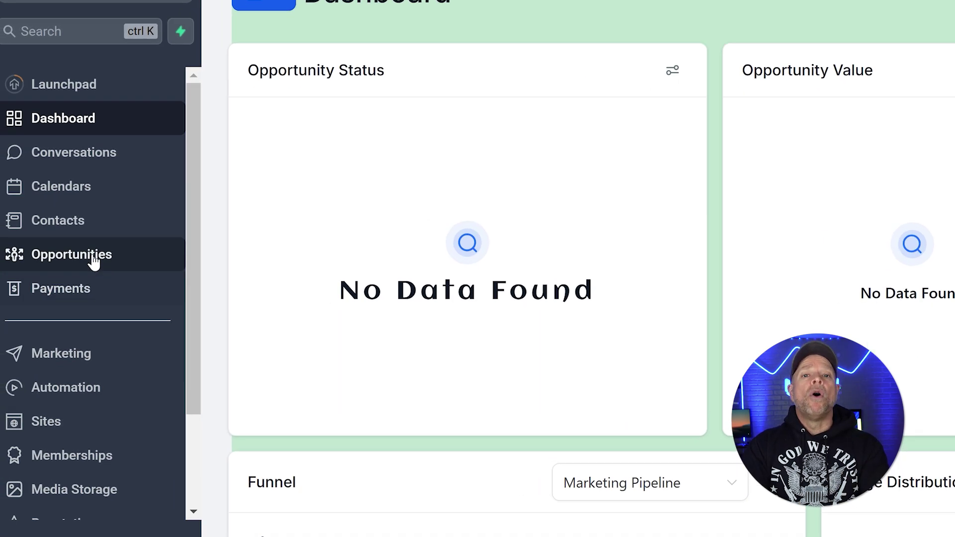
pyautogui.scroll(-2, 70, 287)
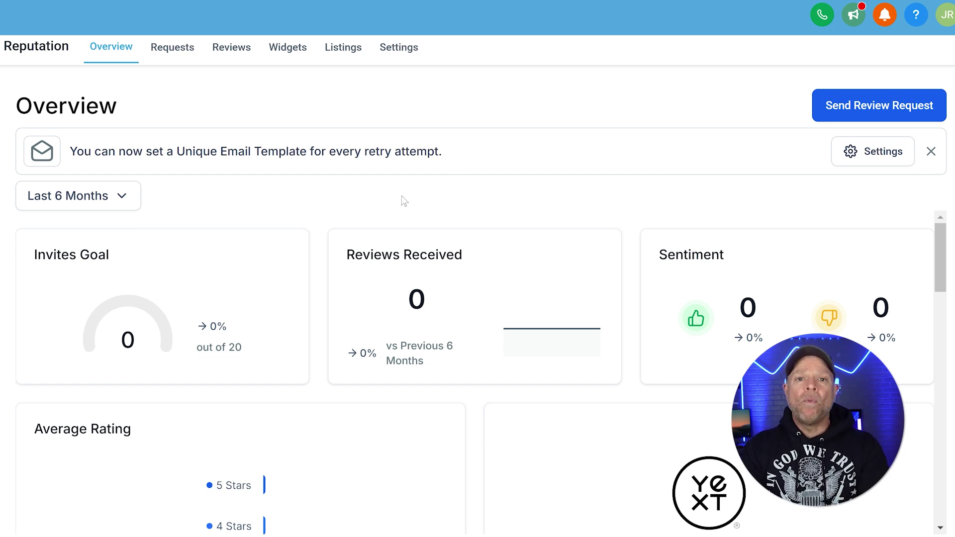
# Scroll through the Reputation Overview showing 0 reviews, 0 sentiment and 0 of 20 invites.
pyautogui.scroll(-15, 523, 292)
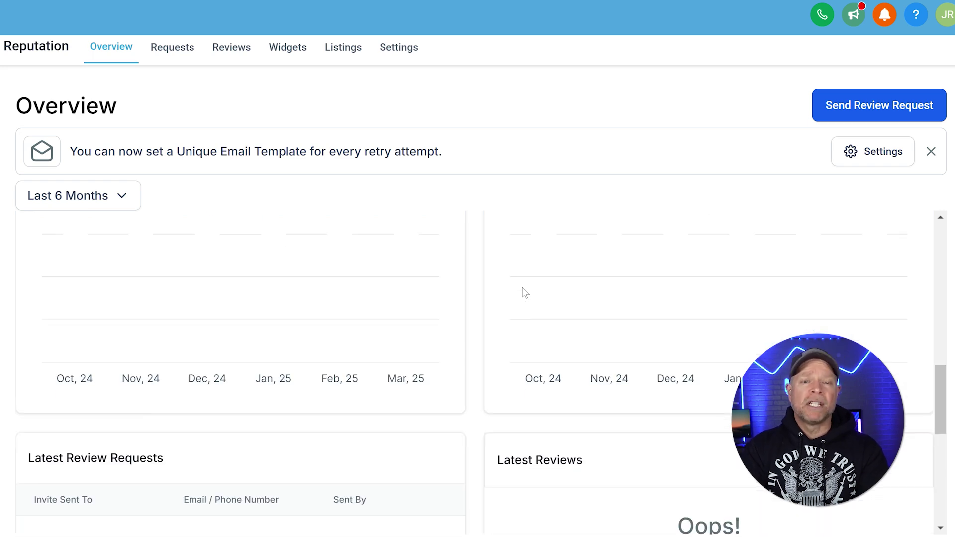
pyautogui.scroll(10, 524, 293)
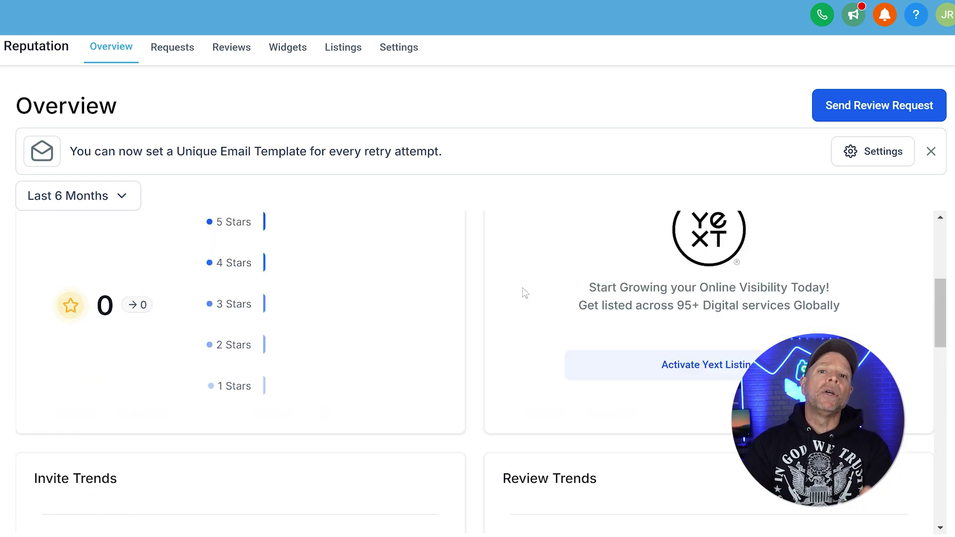
pyautogui.scroll(3, 523, 293)
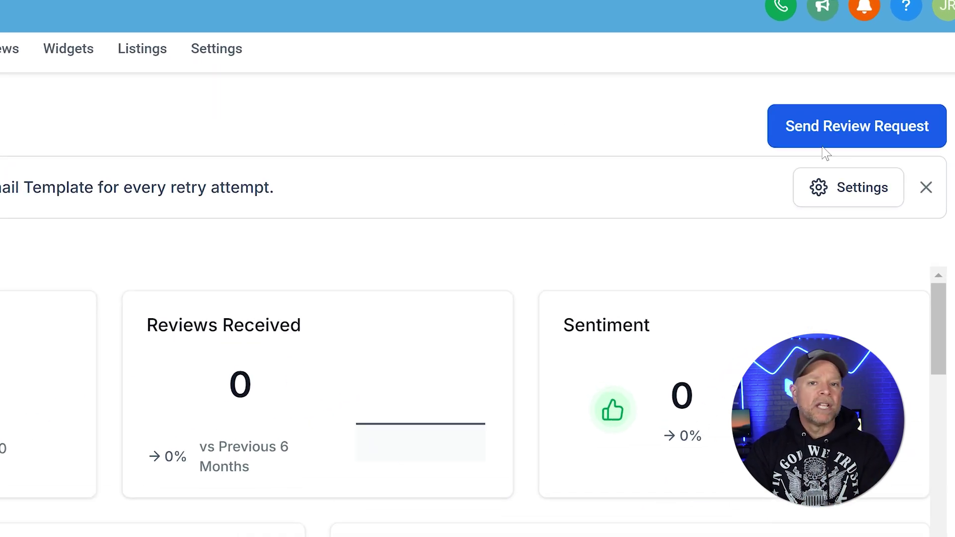
pyautogui.click(822, 127)
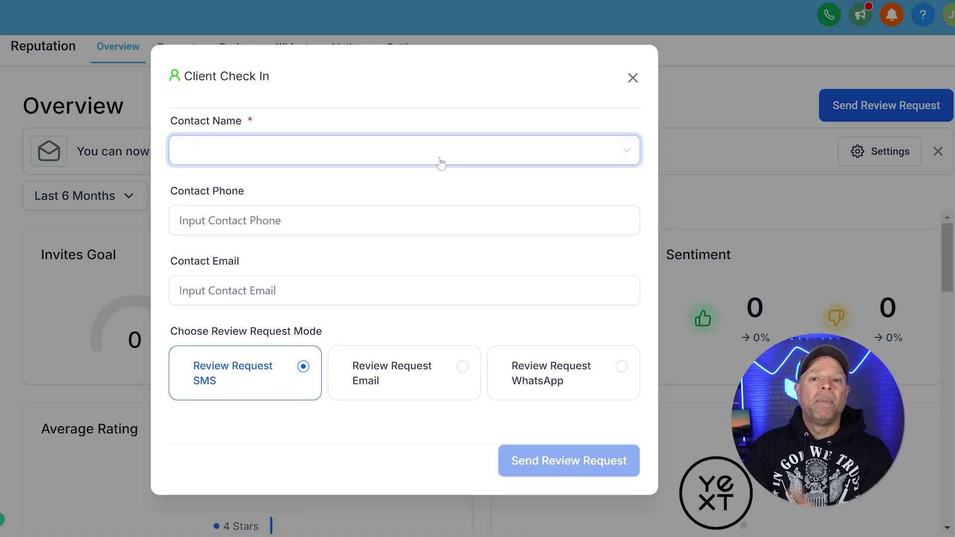
pyautogui.click(441, 163)
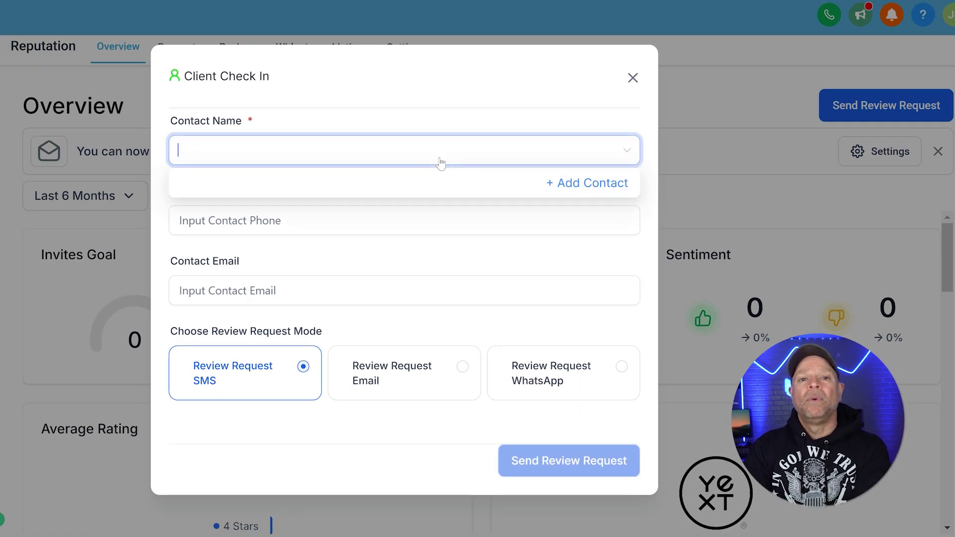
pyautogui.press('Tab')
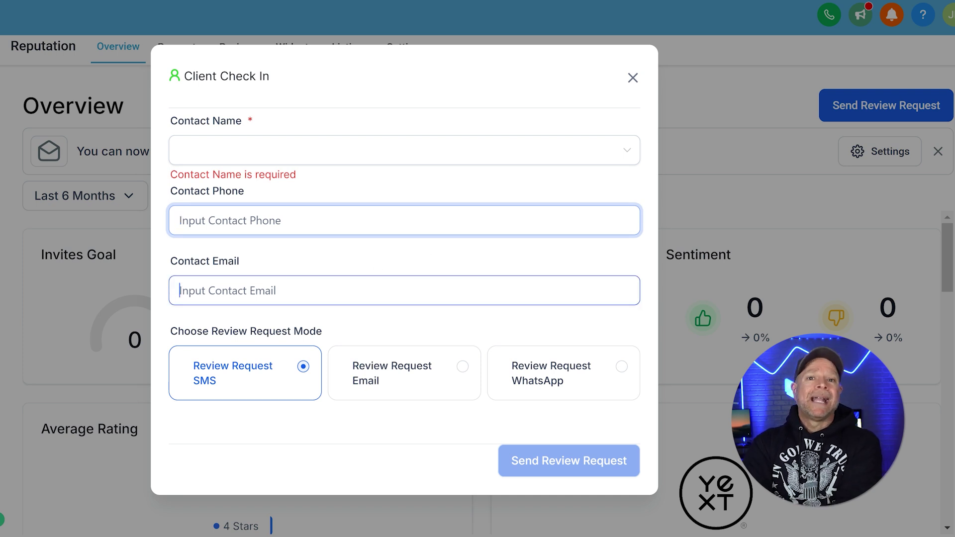
pyautogui.click(331, 294)
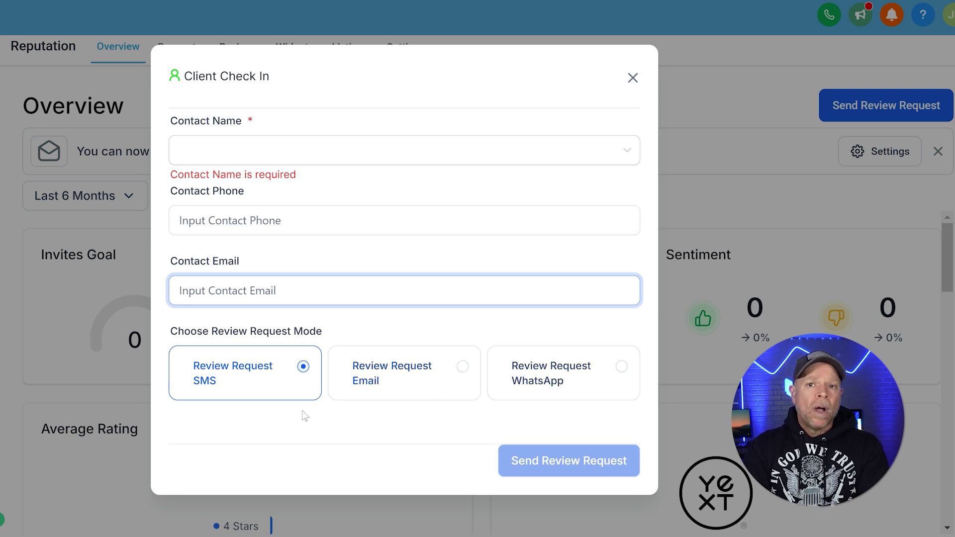
pyautogui.click(403, 420)
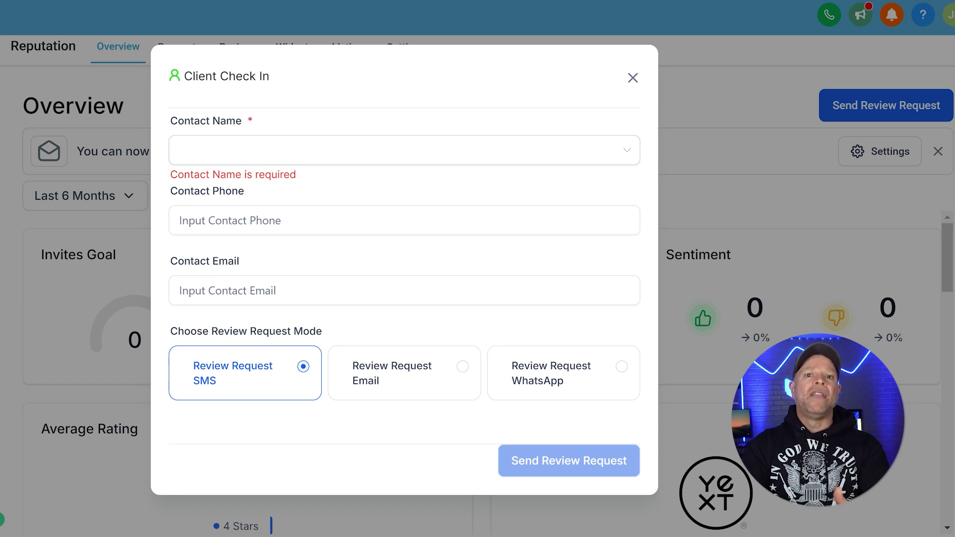
pyautogui.press('Escape')
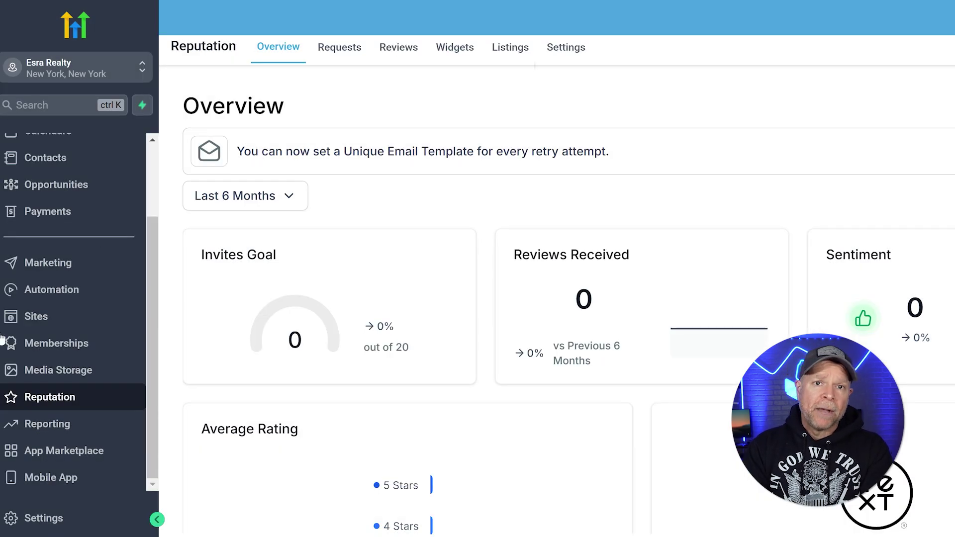
# Create a new workflow and pick Pipeline Stage Changed as its trigger via a 'pip' search.
pyautogui.click(74, 296)
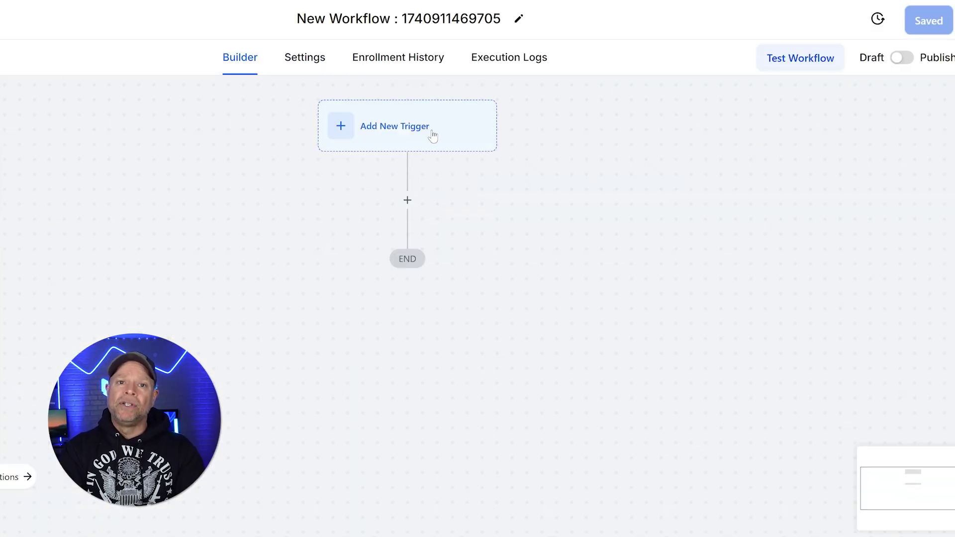
pyautogui.click(430, 130)
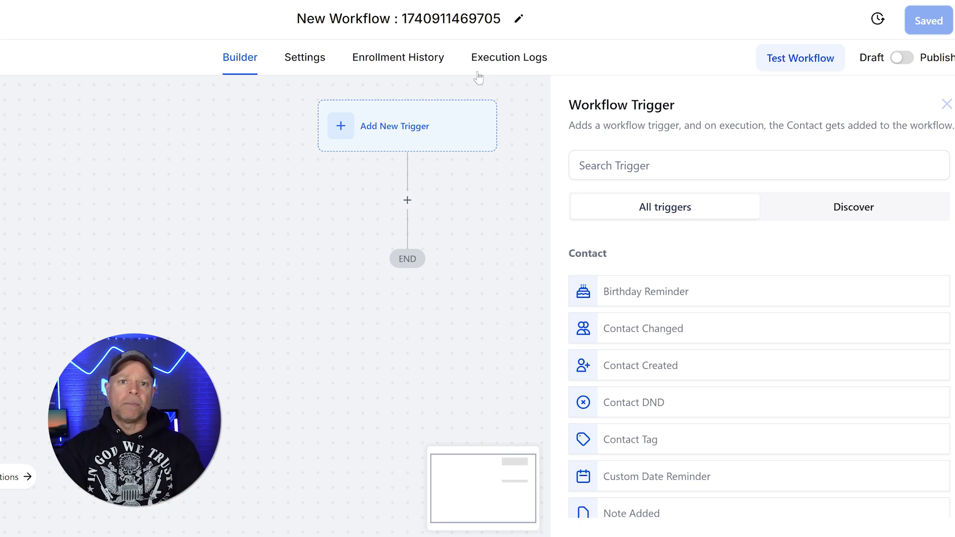
pyautogui.click(577, 161)
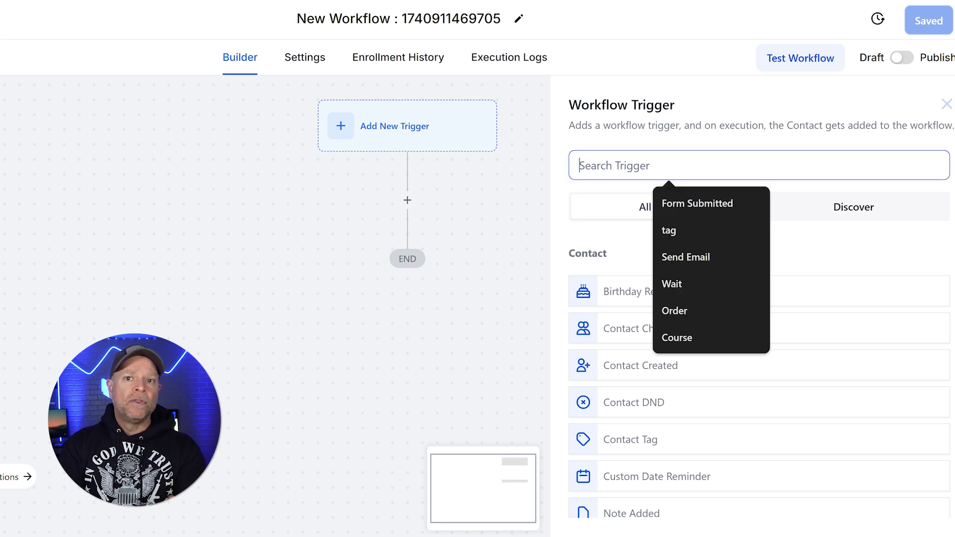
pyautogui.write('pip')
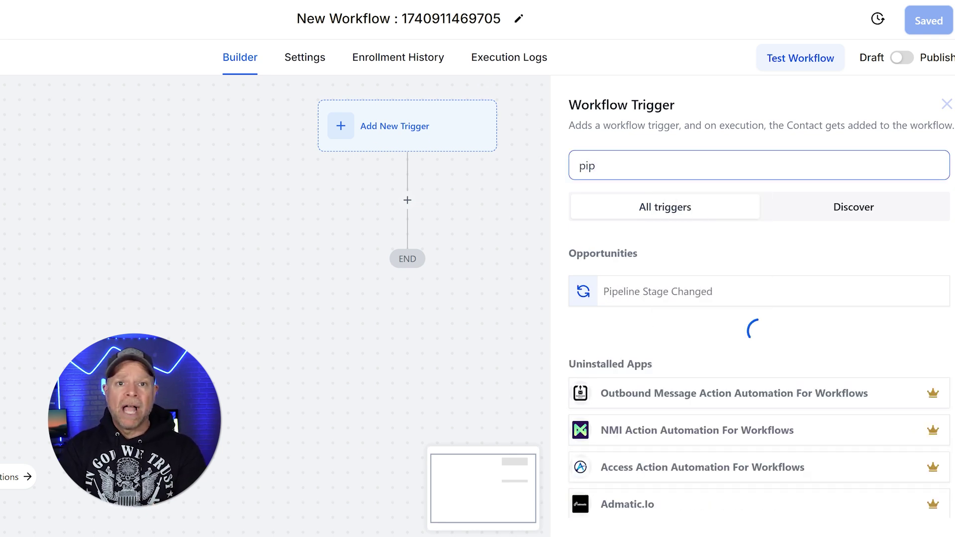
pyautogui.click(657, 300)
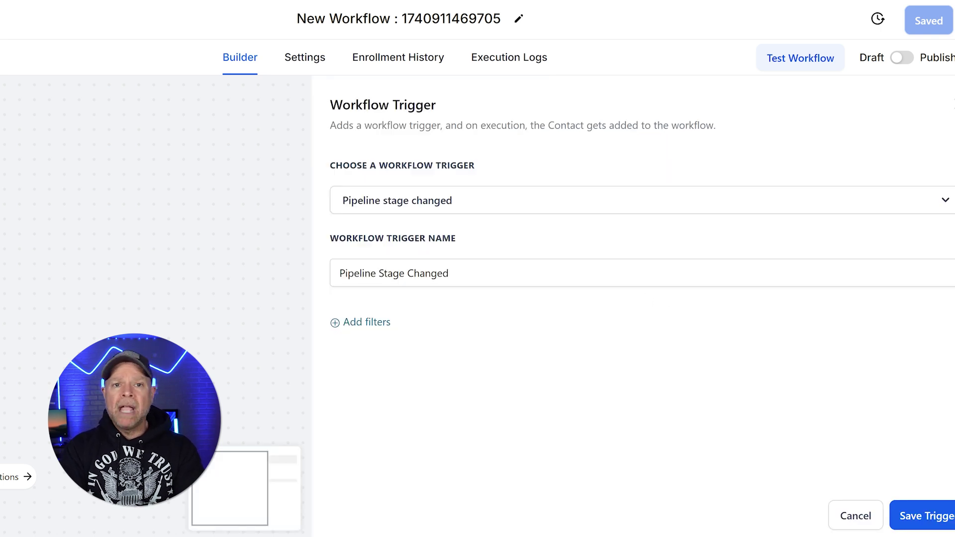
# Add an In pipeline filter set to Marketing Pipeline.
pyautogui.click(358, 324)
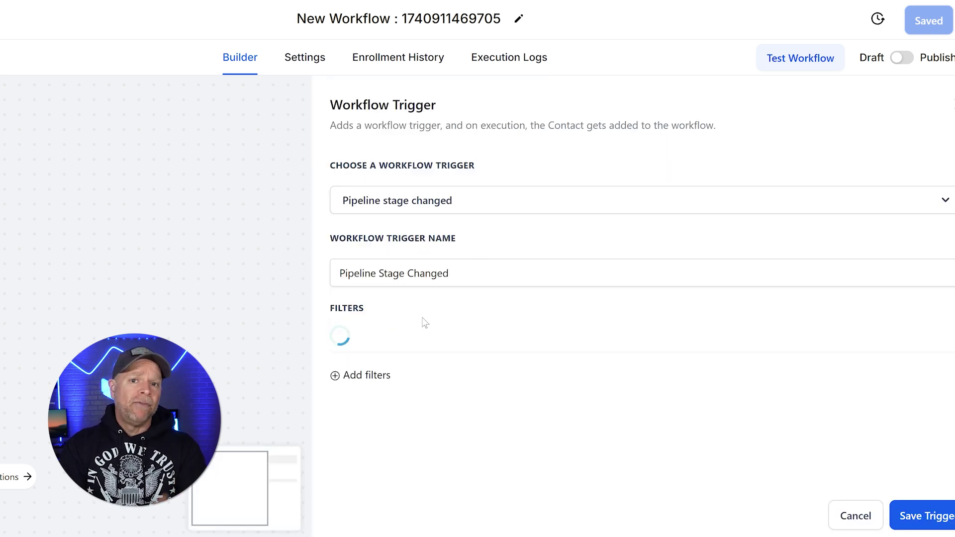
pyautogui.click(477, 337)
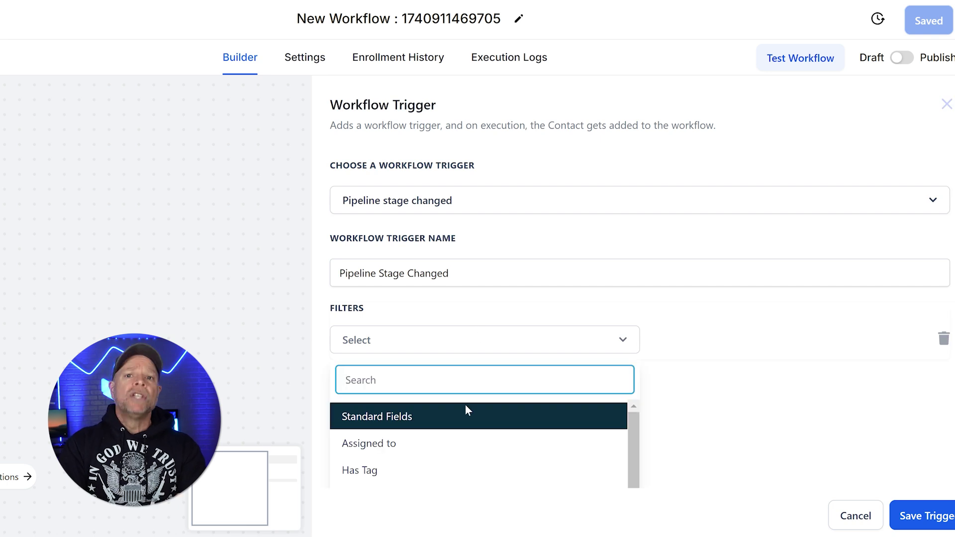
pyautogui.scroll(-3, 468, 422)
pyautogui.click(468, 423)
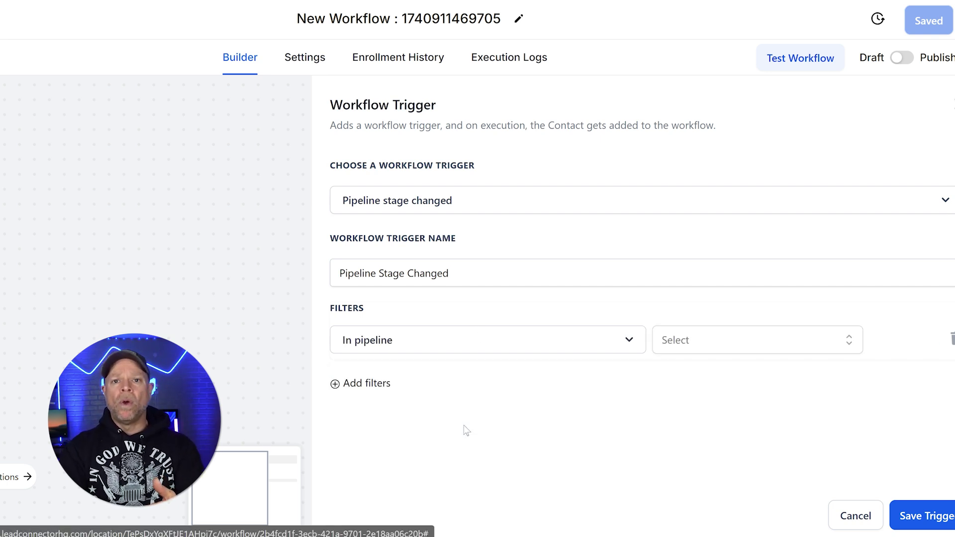
pyautogui.click(710, 348)
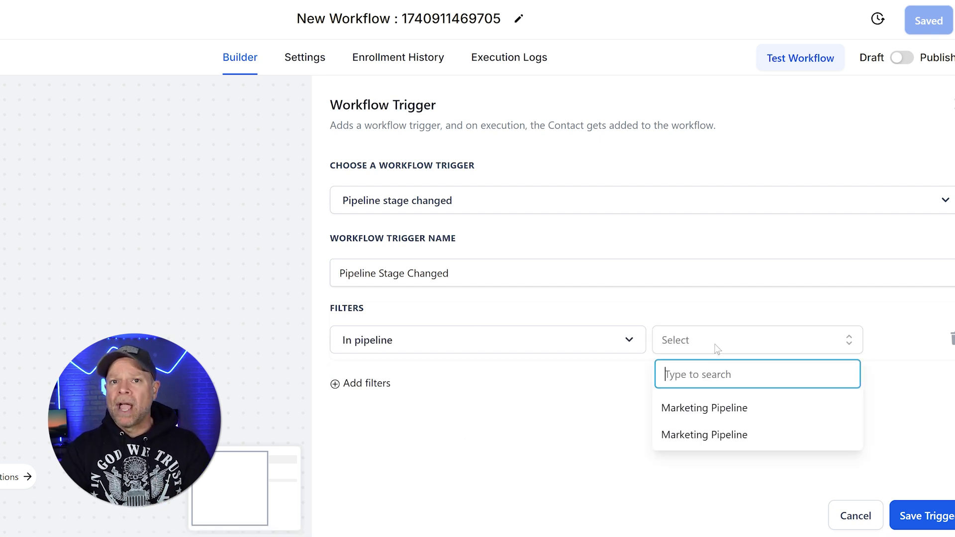
pyautogui.click(737, 408)
# Add a Pipeline stage filter for Left a Review and save the trigger.
pyautogui.click(375, 384)
pyautogui.click(431, 386)
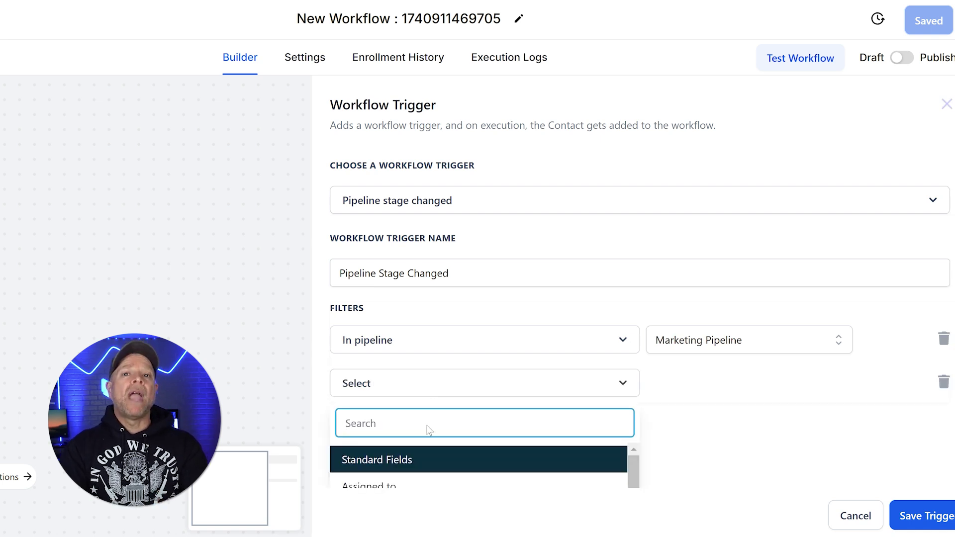
pyautogui.scroll(-5, 447, 432)
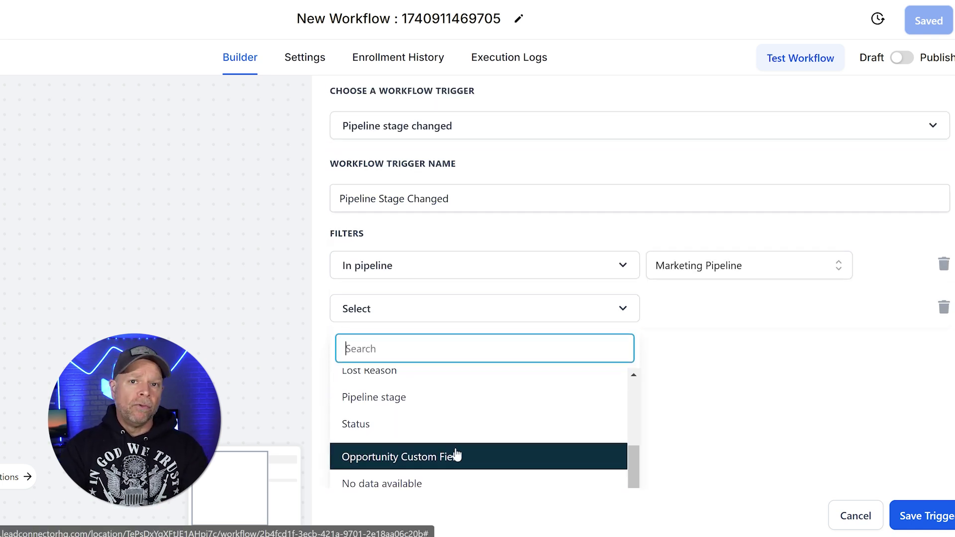
pyautogui.scroll(2, 458, 448)
pyautogui.click(428, 469)
pyautogui.click(712, 389)
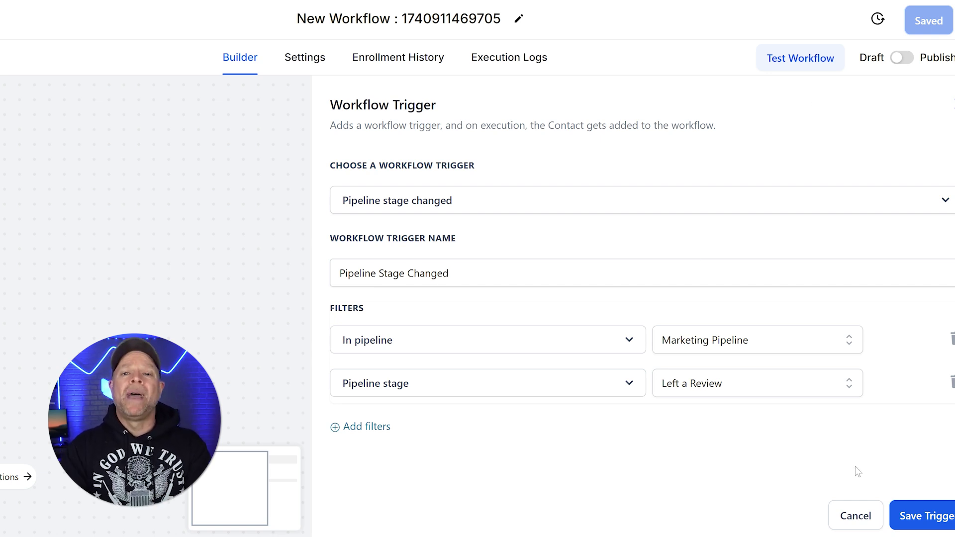
pyautogui.click(916, 515)
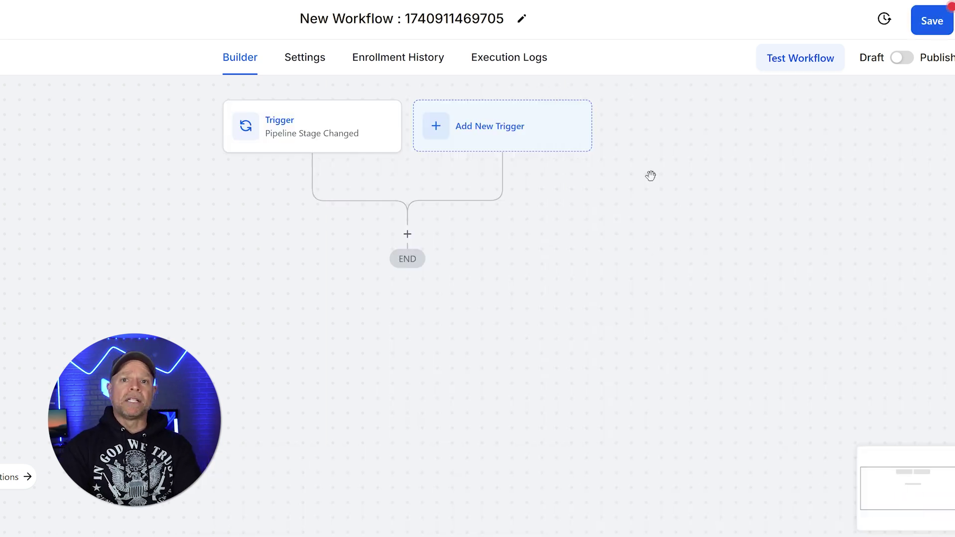
# Add a Send Review Request action below the trigger with Review Type set to E-mail.
pyautogui.scroll(1, 559, 165)
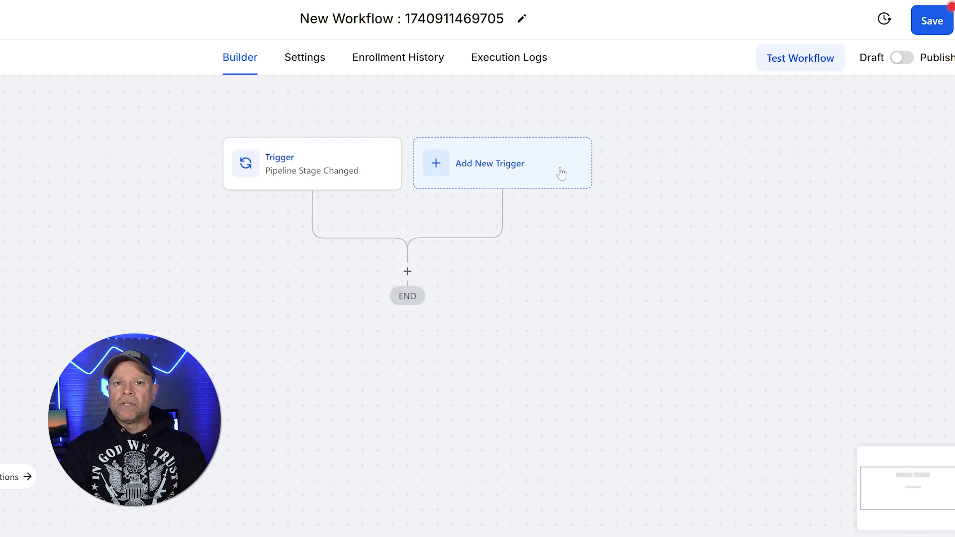
pyautogui.scroll(2, 562, 173)
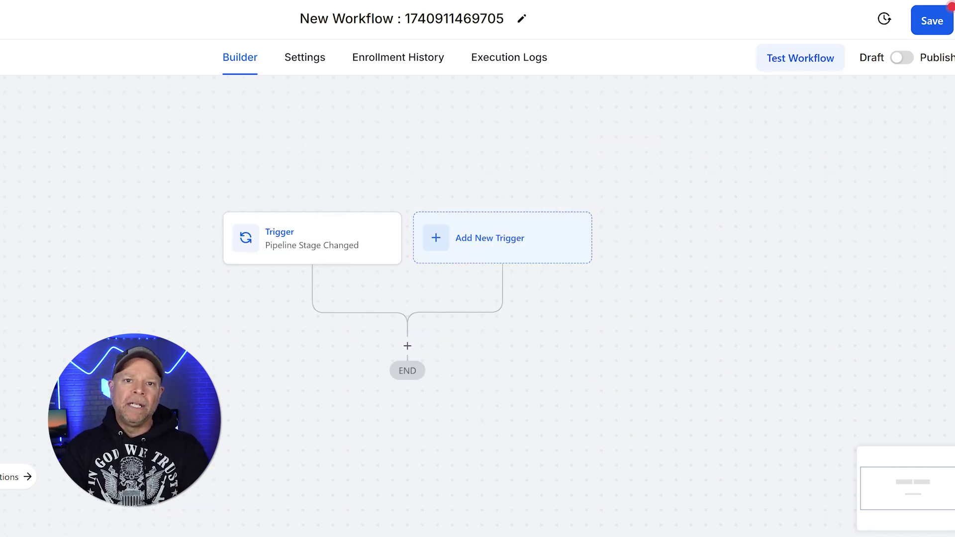
pyautogui.click(407, 346)
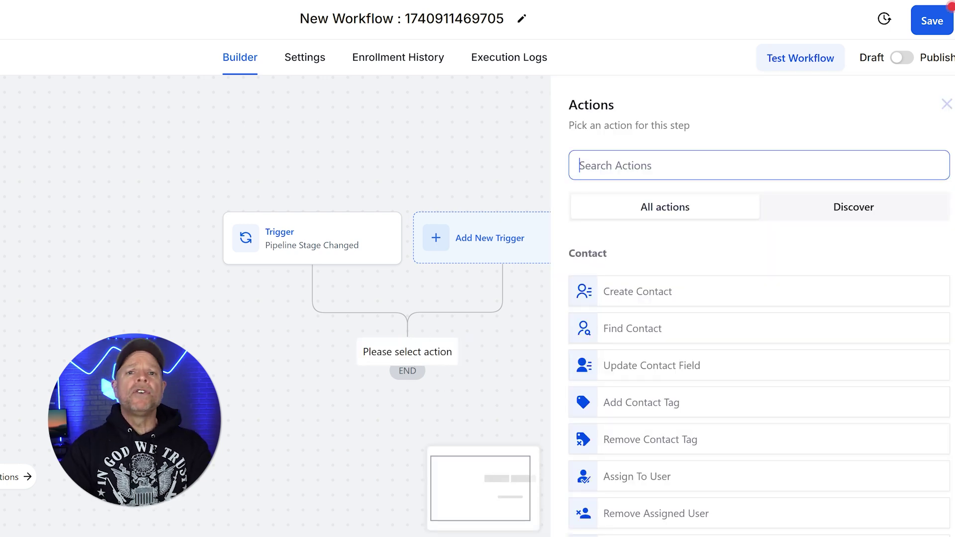
pyautogui.write('re')
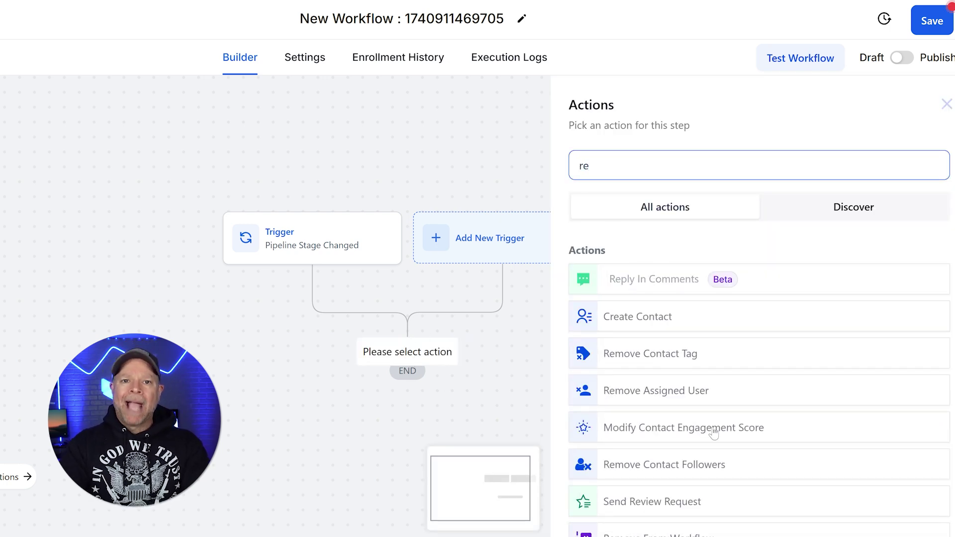
pyautogui.click(710, 501)
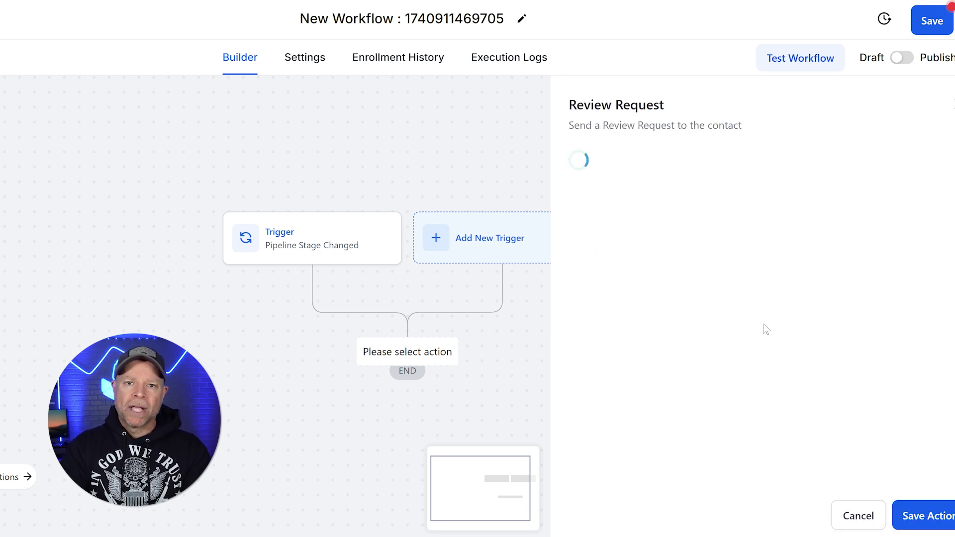
pyautogui.click(759, 257)
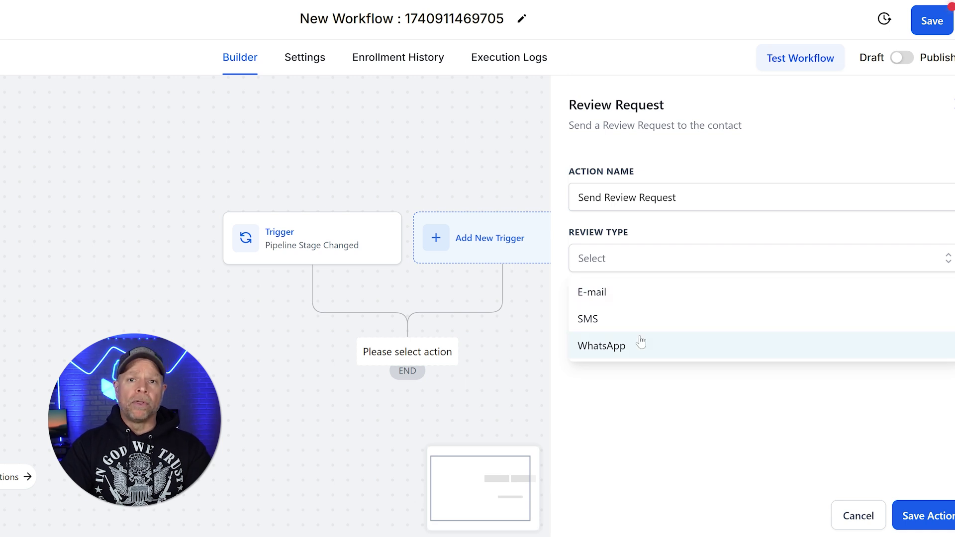
pyautogui.click(643, 299)
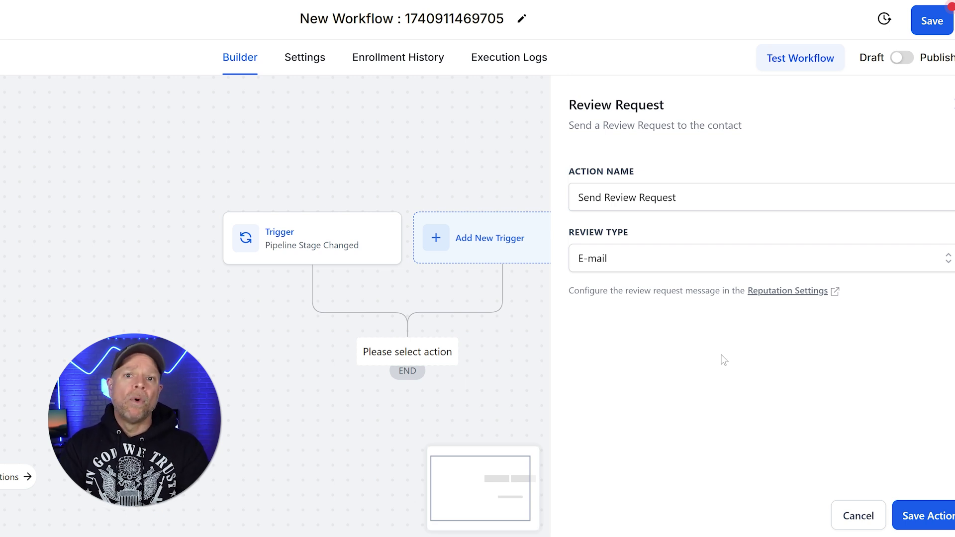
pyautogui.click(920, 518)
# Scroll the canvas to check Send Review Request sits between the trigger and END.
pyautogui.scroll(-1, 612, 292)
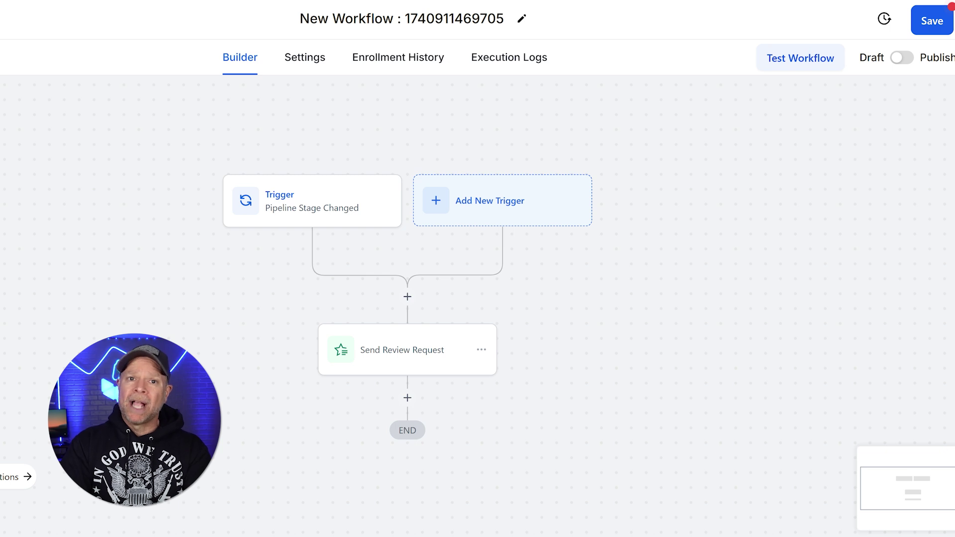
pyautogui.scroll(1, 170, 298)
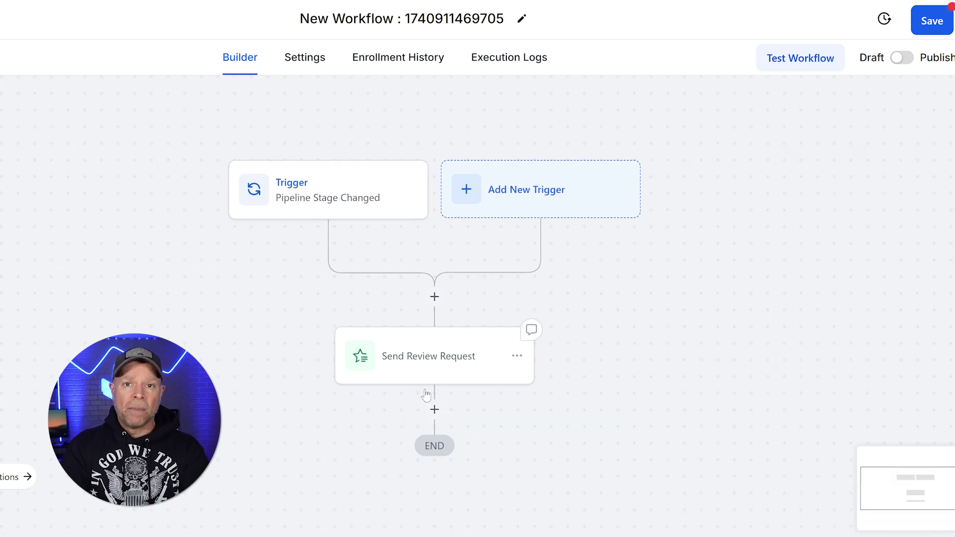
# Paste the thank-you feedback message as a note on the Send Review Request step.
pyautogui.click(531, 332)
pyautogui.scroll(-1, 757, 312)
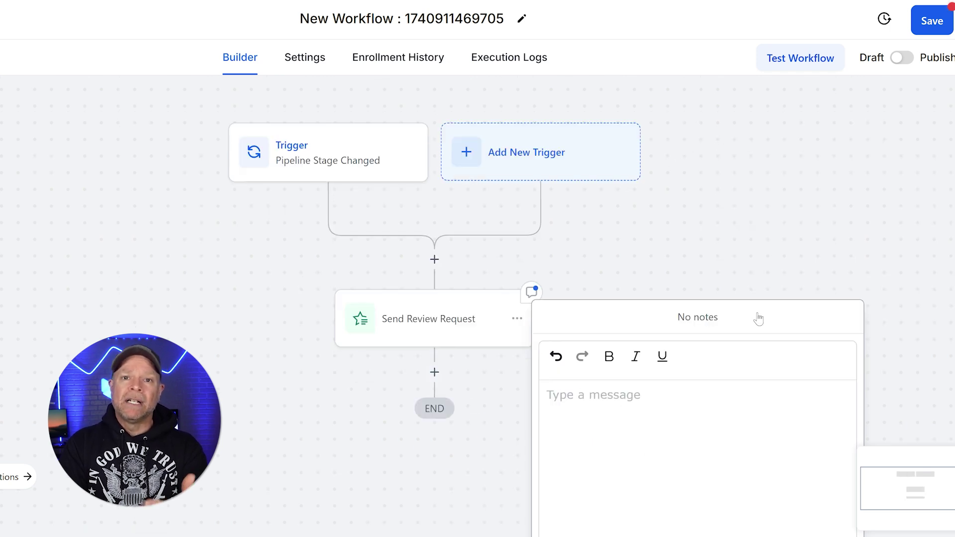
pyautogui.scroll(-1, 818, 282)
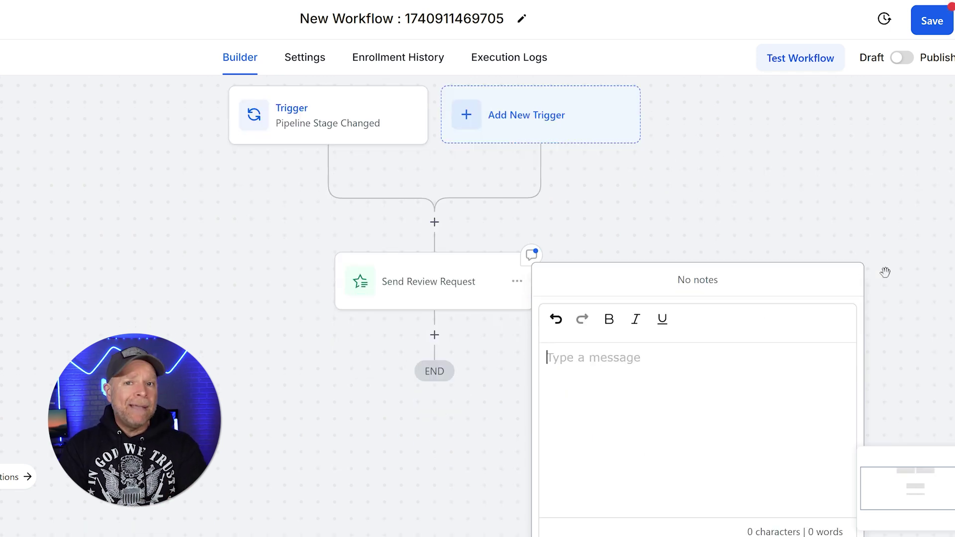
pyautogui.scroll(-3, 885, 271)
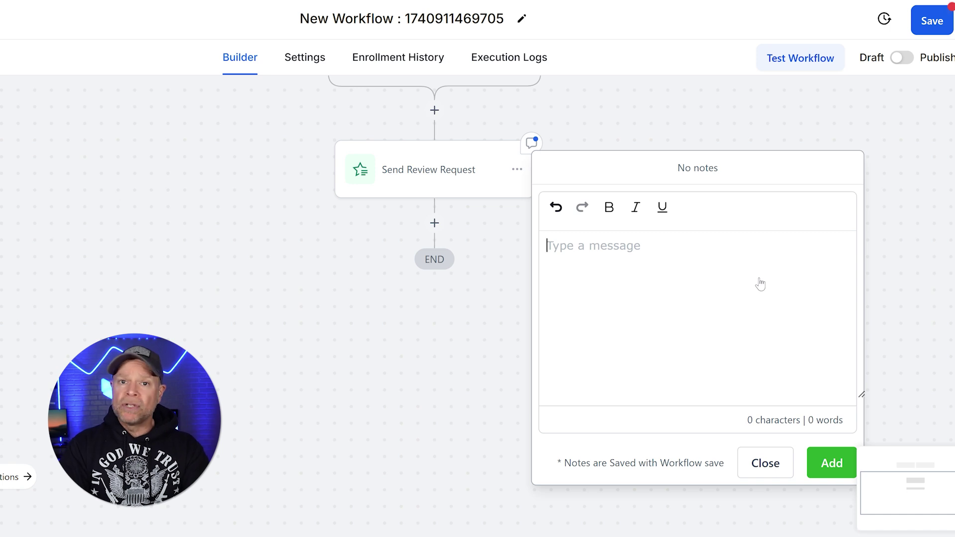
pyautogui.write('Hey there, thanks for letting us build your new website! We’d love your honest feedback. Here’s a quick link to leave a review')
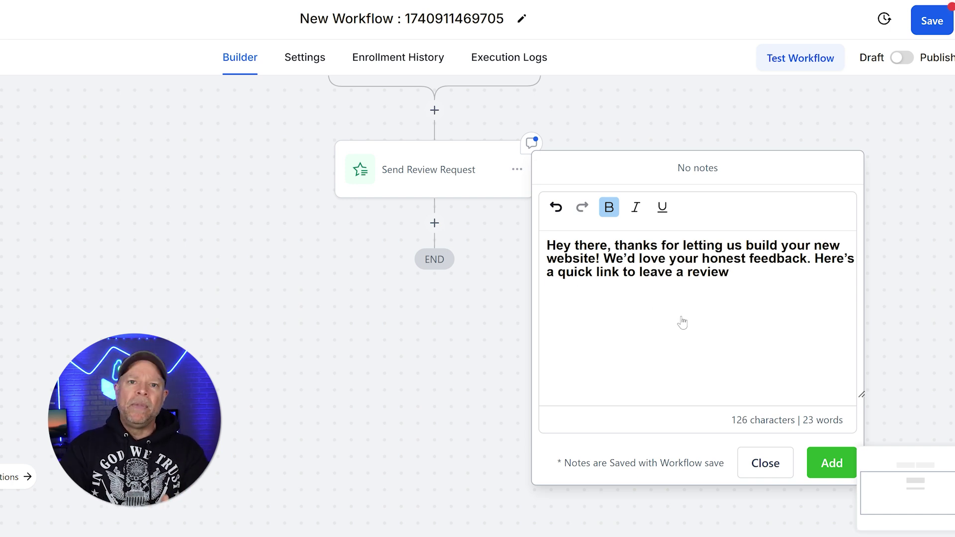
pyautogui.click(816, 463)
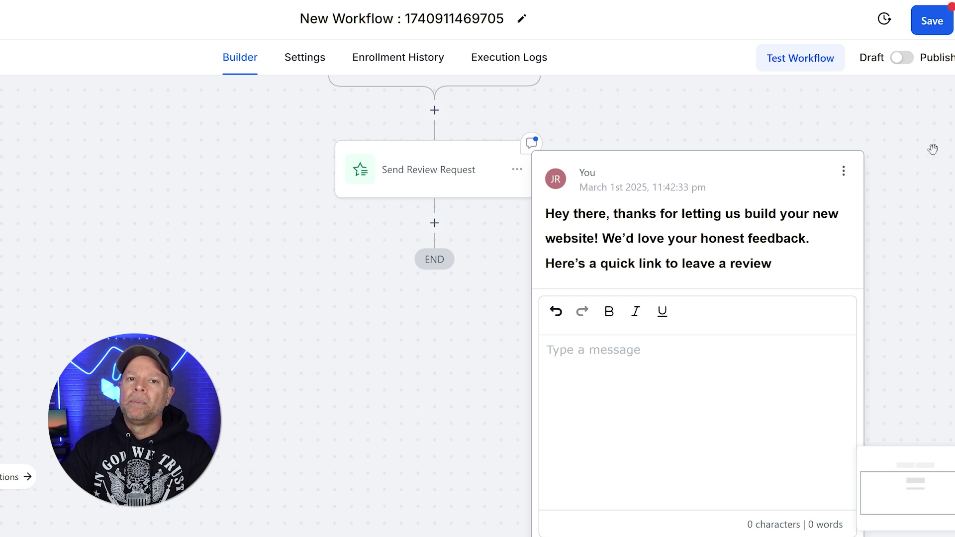
pyautogui.click(914, 174)
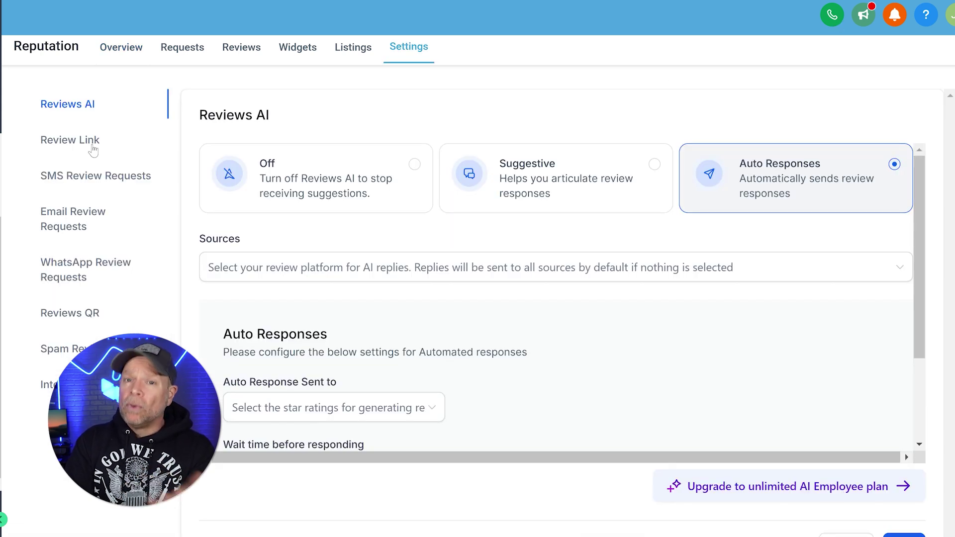
# Open the Review Link settings and select the custom review link field.
pyautogui.click(97, 143)
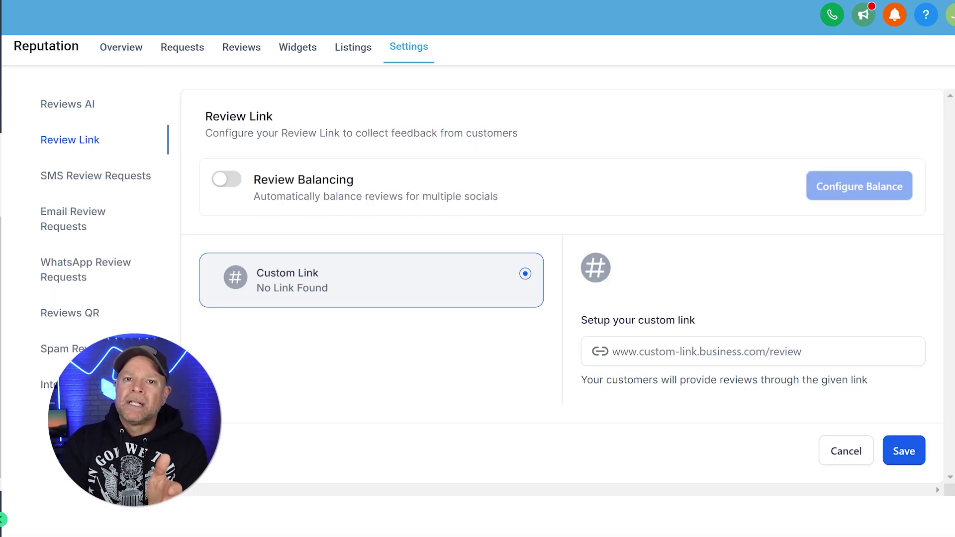
pyautogui.click(613, 351)
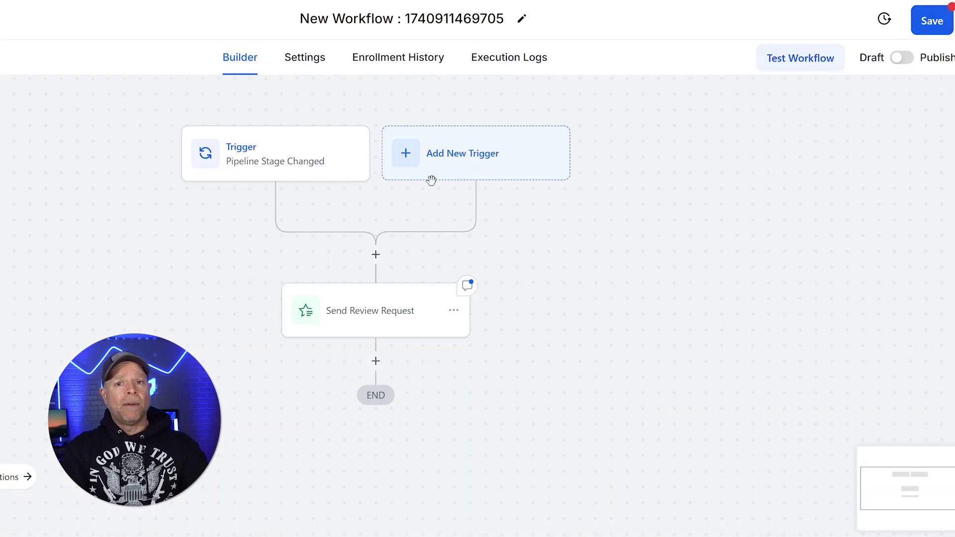
# Add a second trigger, Customer Replied, found by searching 'cu'.
pyautogui.click(436, 170)
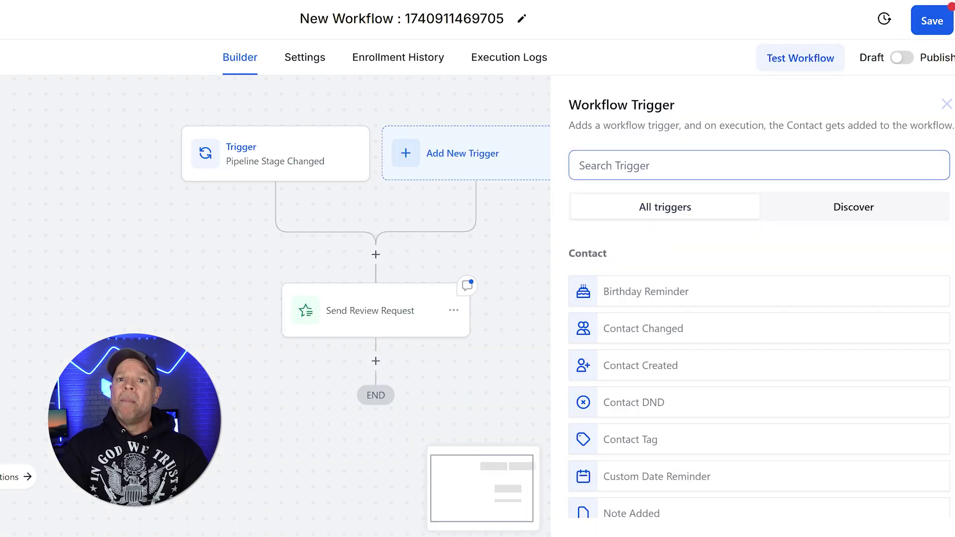
pyautogui.write('cu')
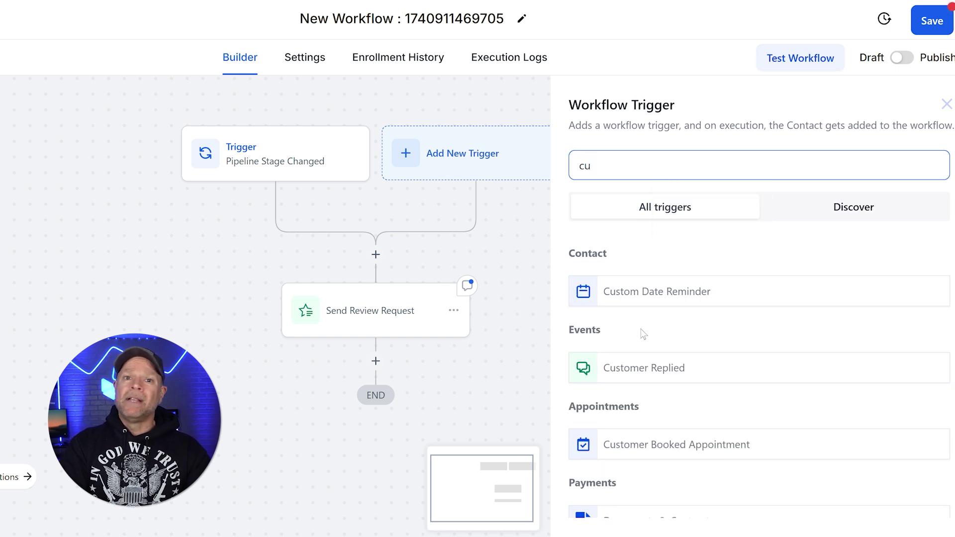
pyautogui.click(641, 368)
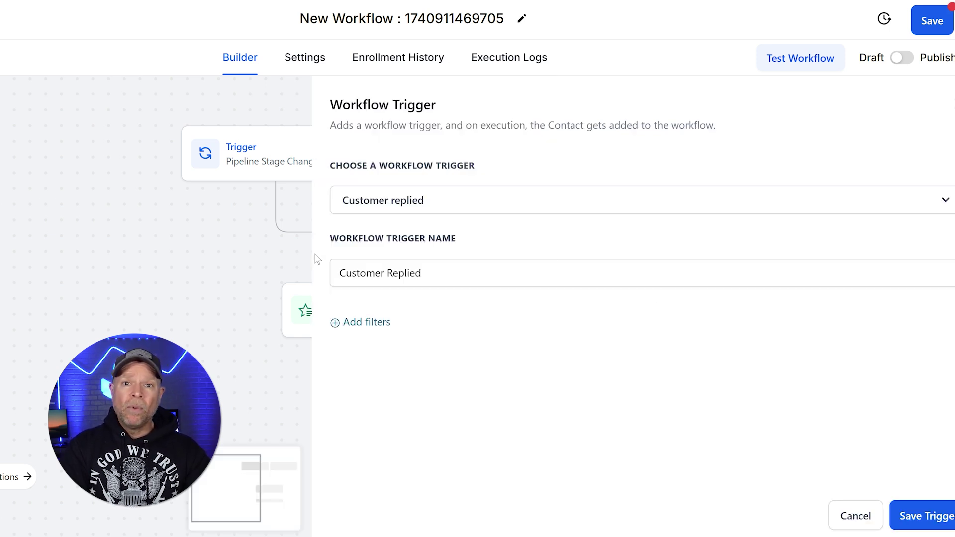
# Filter it to replies containing the pasted quick-review-and-link phrase, then save the trigger.
pyautogui.click(367, 322)
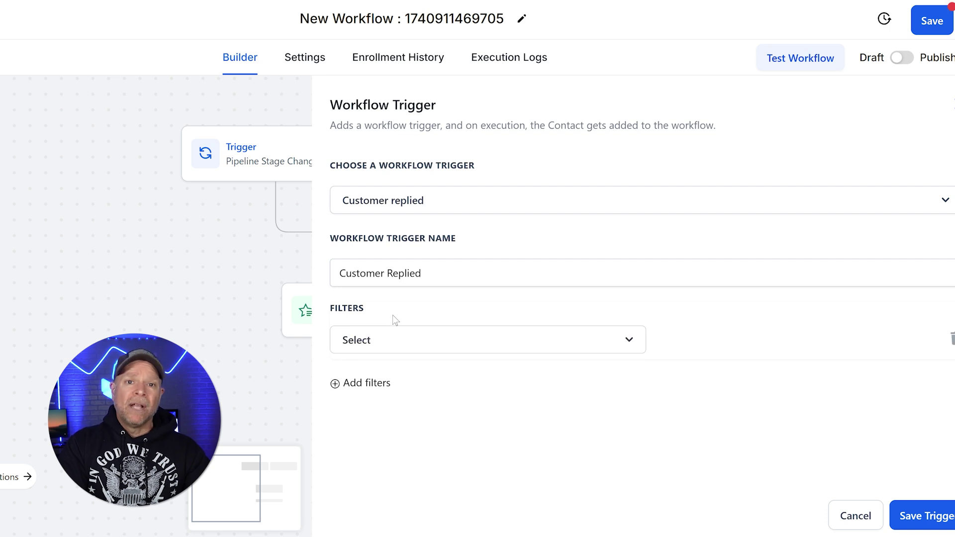
pyautogui.click(432, 338)
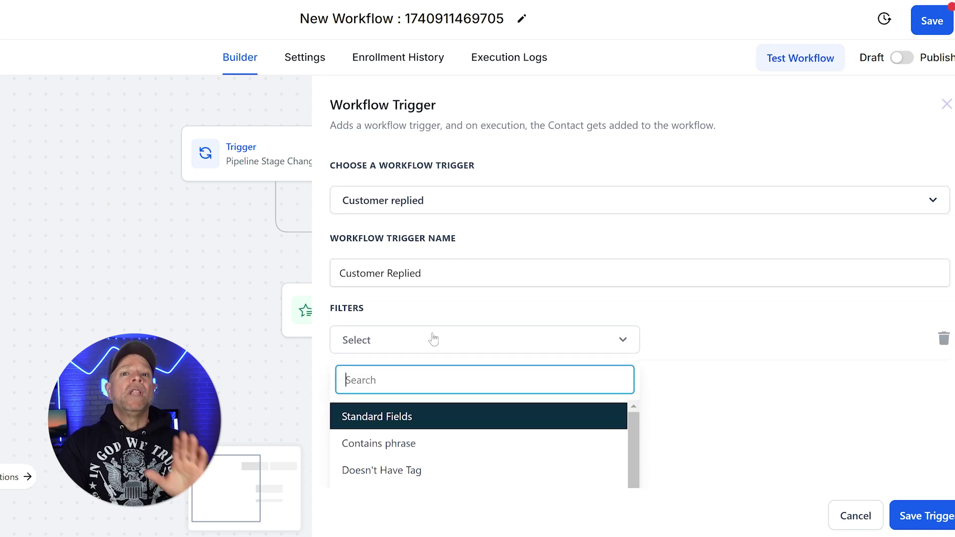
pyautogui.click(456, 452)
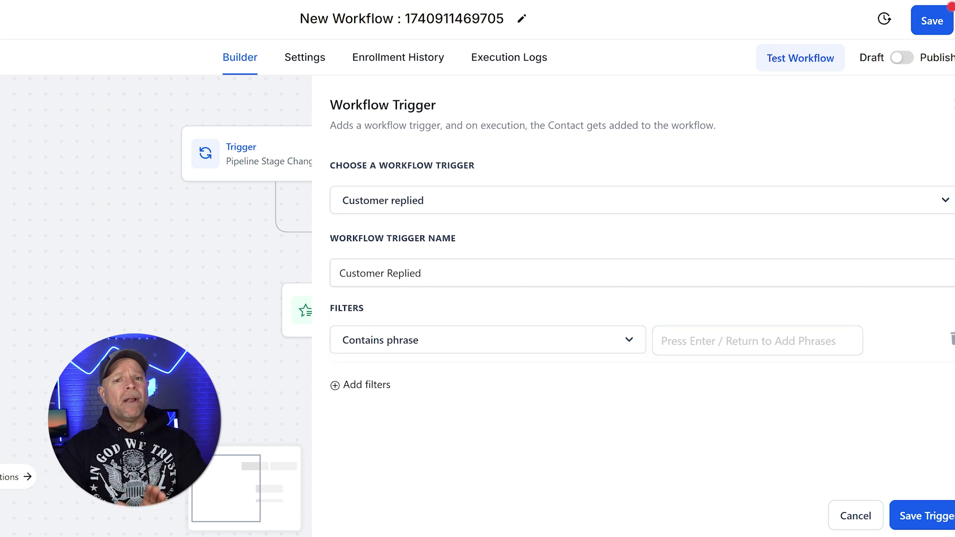
pyautogui.click(737, 341)
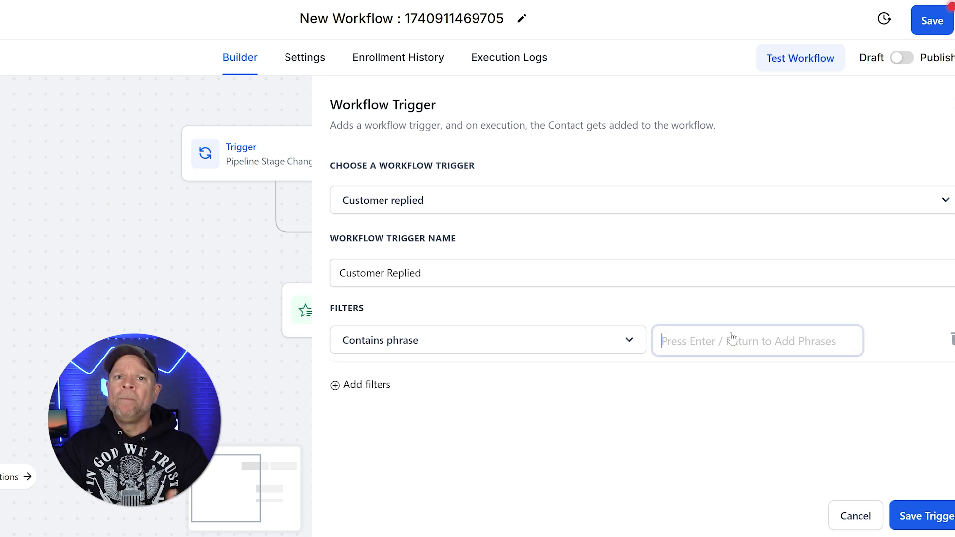
pyautogui.hotkey('ctrl', 'v')
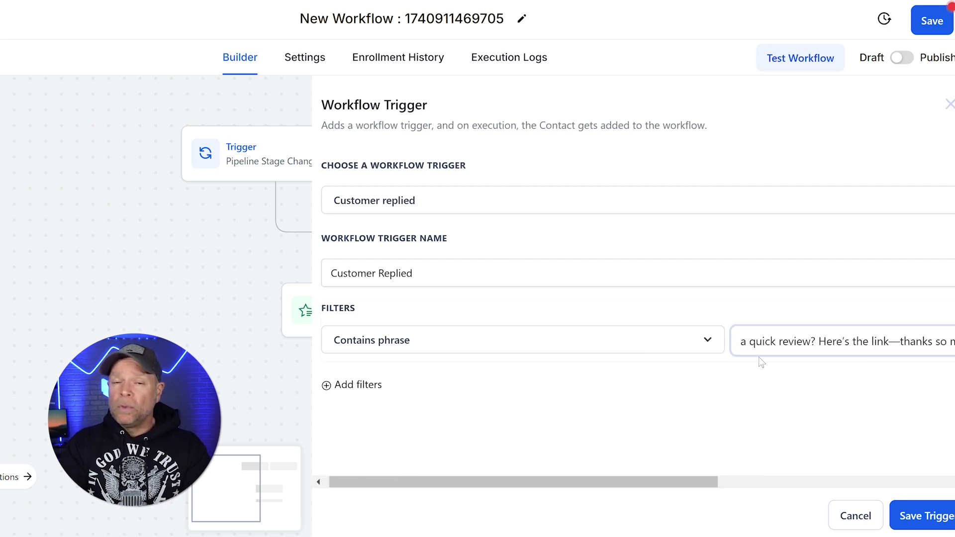
pyautogui.hscroll(5, 761, 363)
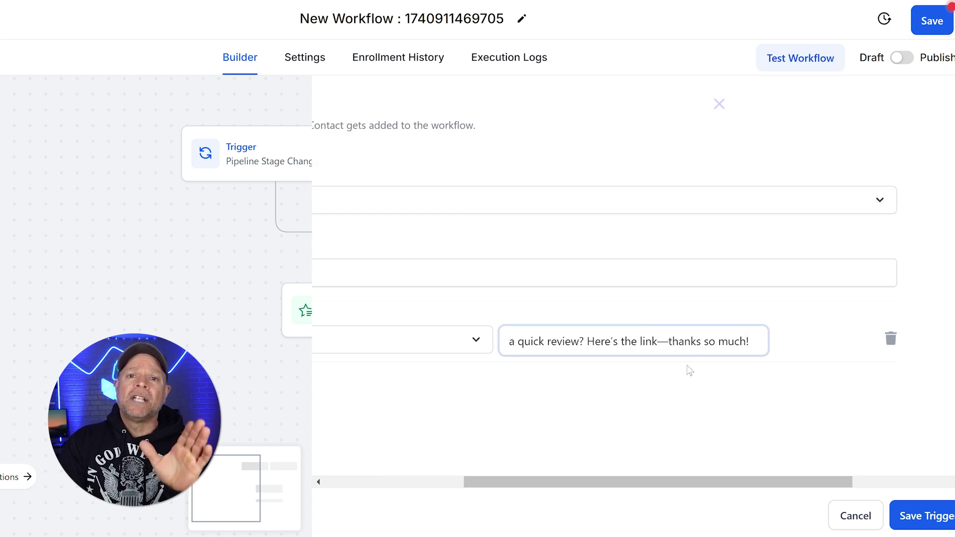
pyautogui.moveTo(585, 341)
pyautogui.mouseDown()
pyautogui.moveTo(658, 348)
pyautogui.moveTo(585, 342)
pyautogui.mouseUp()
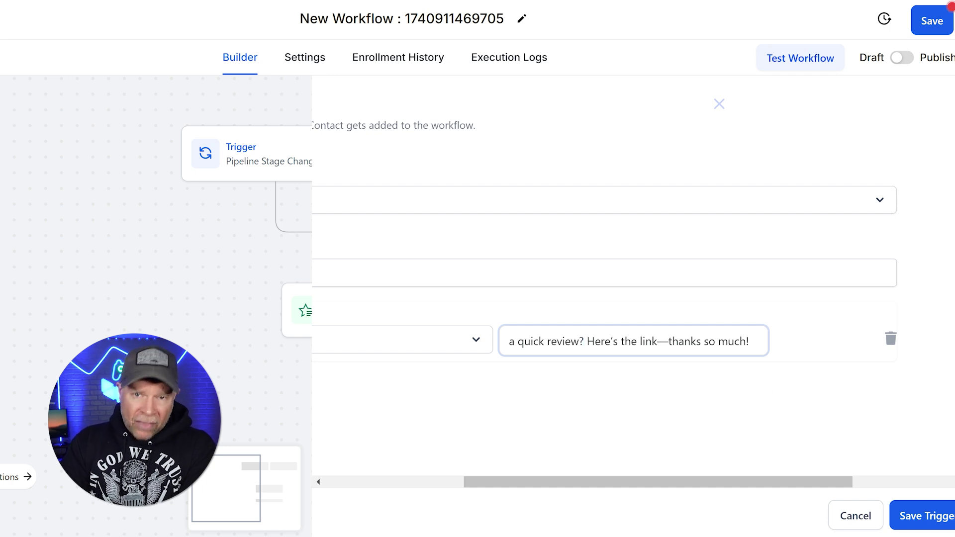
pyautogui.click(932, 517)
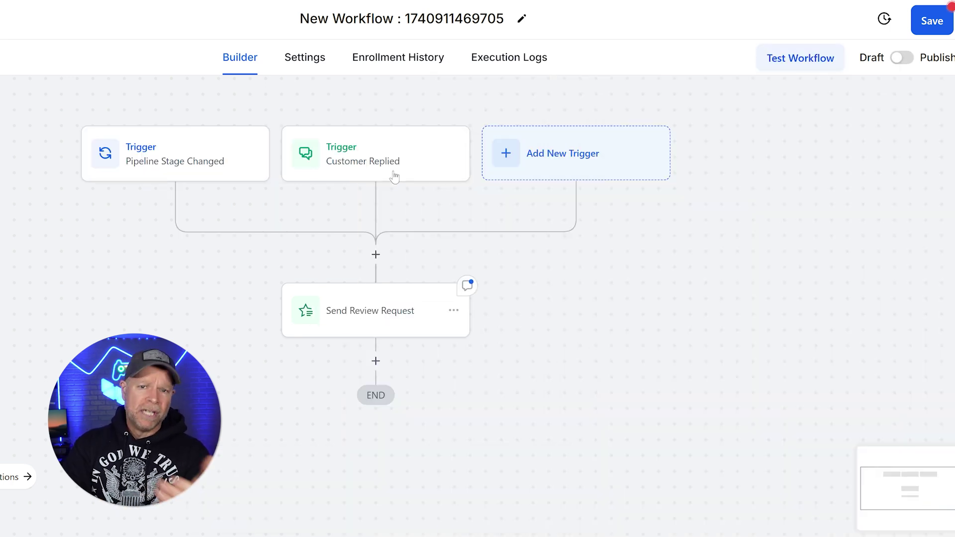